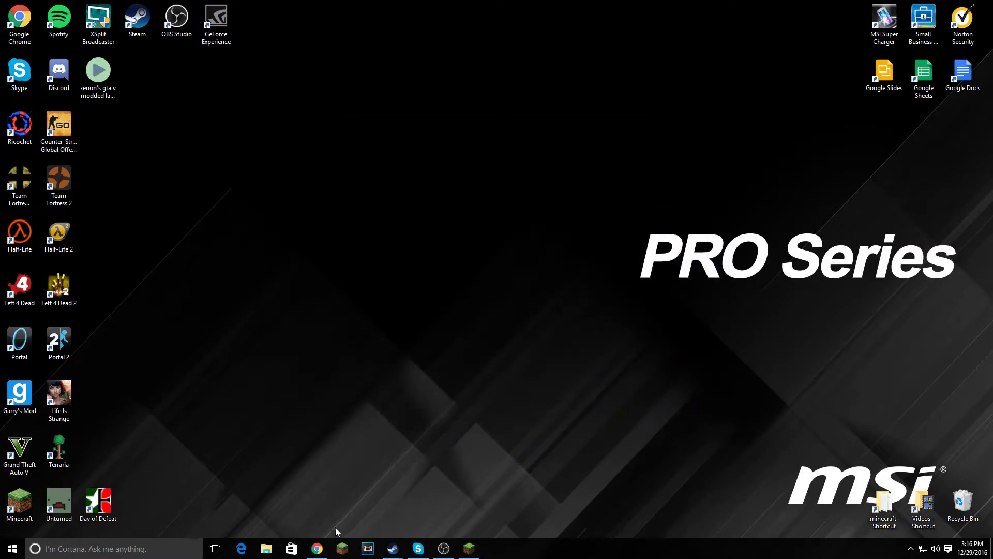
Step: Return Chrome to the Pixelmon Mod Downloads tab, then go to the Forge 1.8.9 downloads page
left_click(316, 548)
left_click(158, 8)
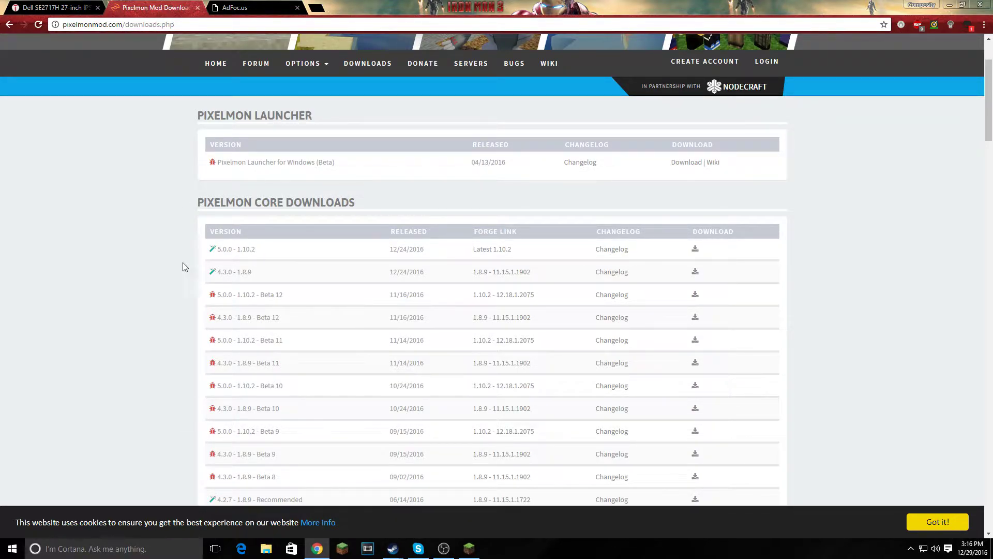
left_click(249, 8)
left_click(9, 26)
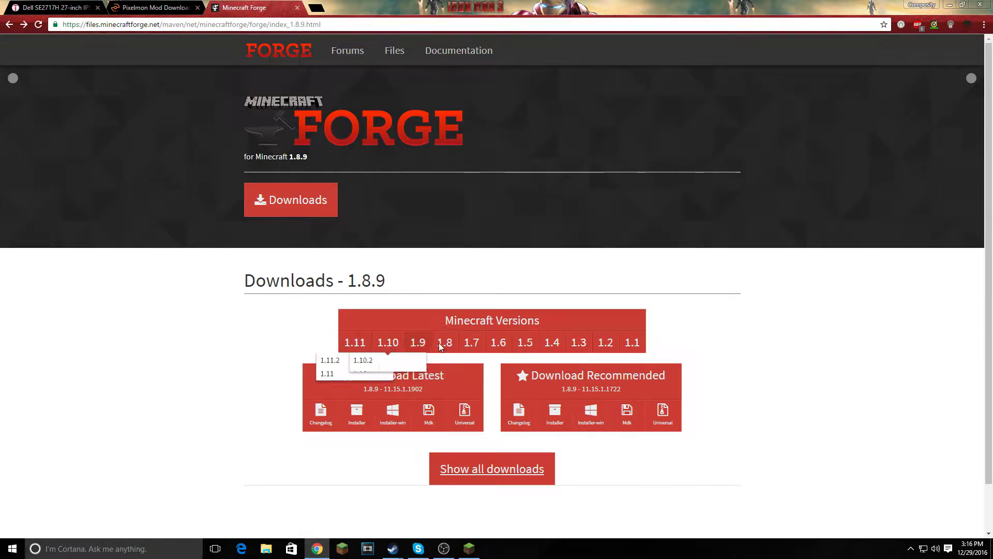
Step: Download the recommended Forge 1.8.9-11.15.1.1722 Windows installer, skipping the ad
mouse_move(445, 343)
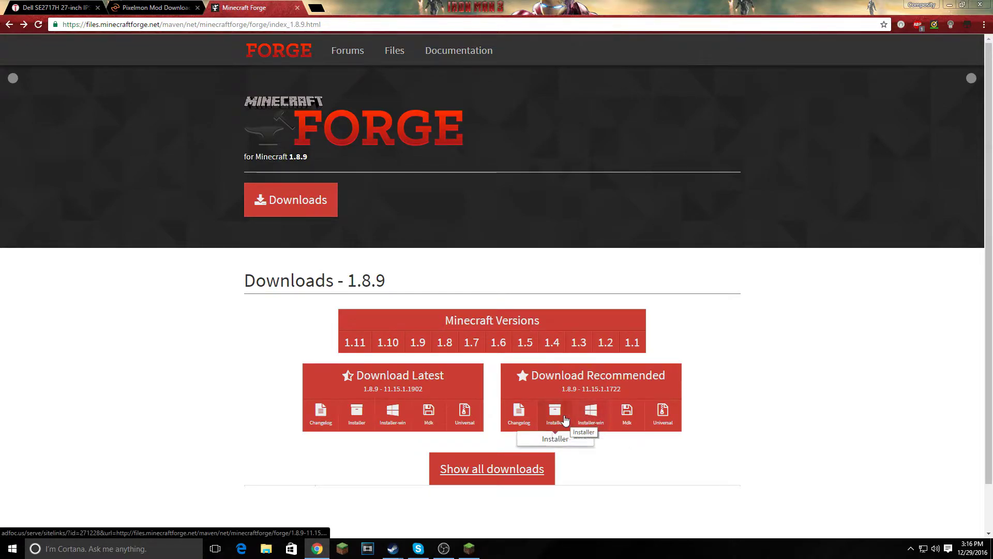
left_click(585, 416)
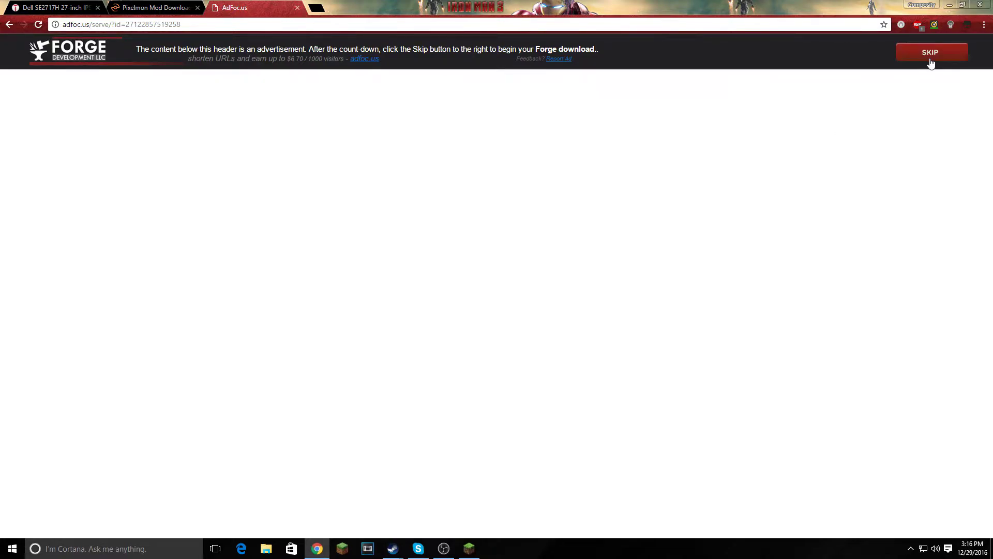
left_click(930, 61)
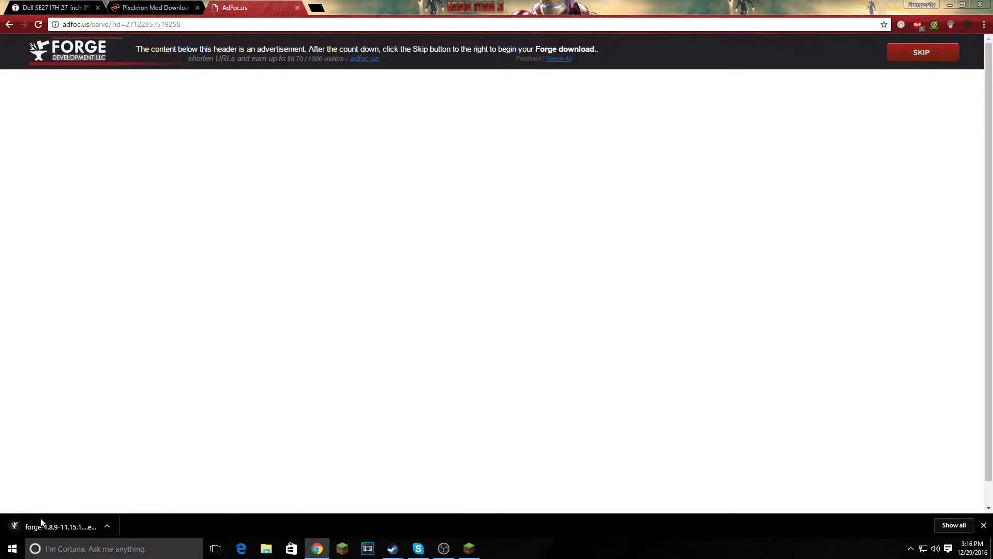
Step: Run the downloaded Forge installer and bring Minecraft Launcher to the front
left_click(48, 527)
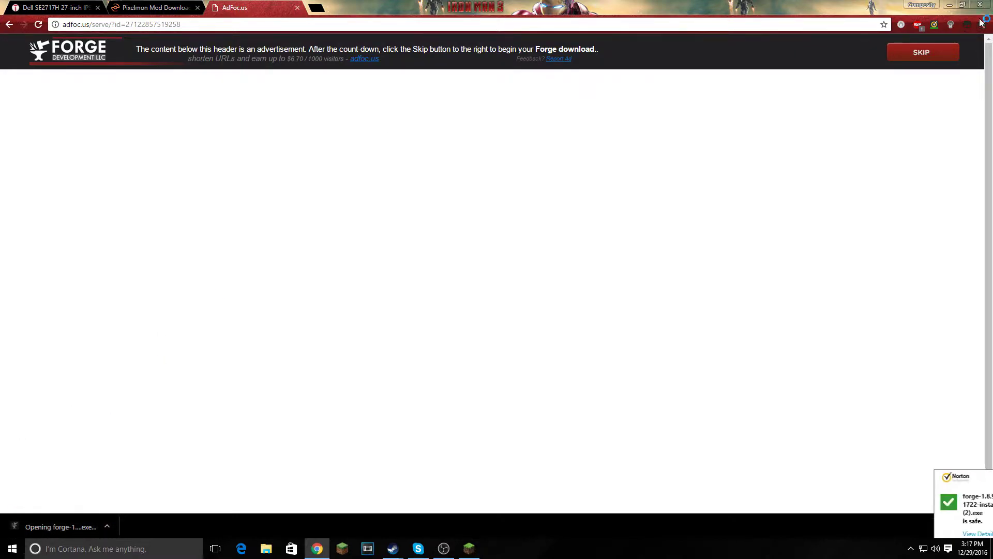
left_click(951, 5)
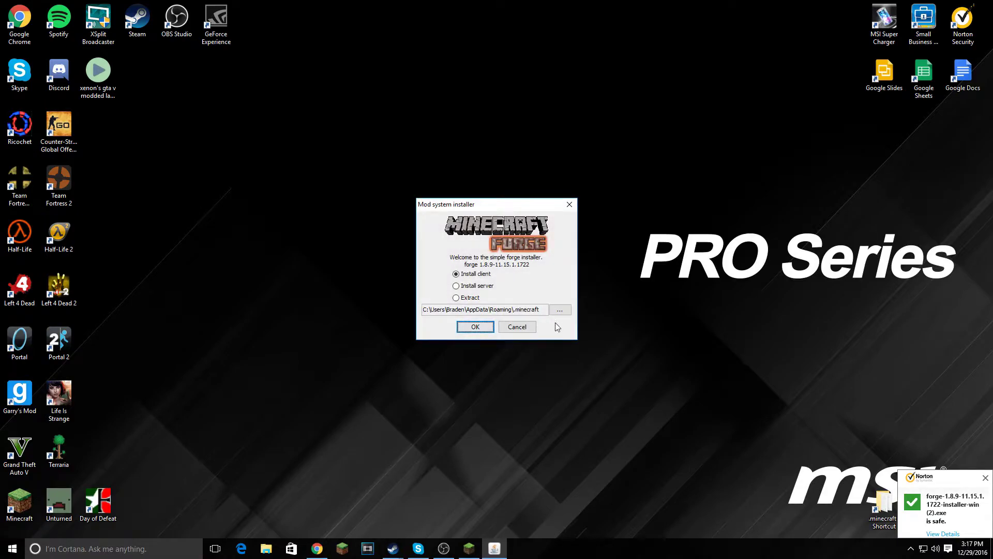
left_click(475, 550)
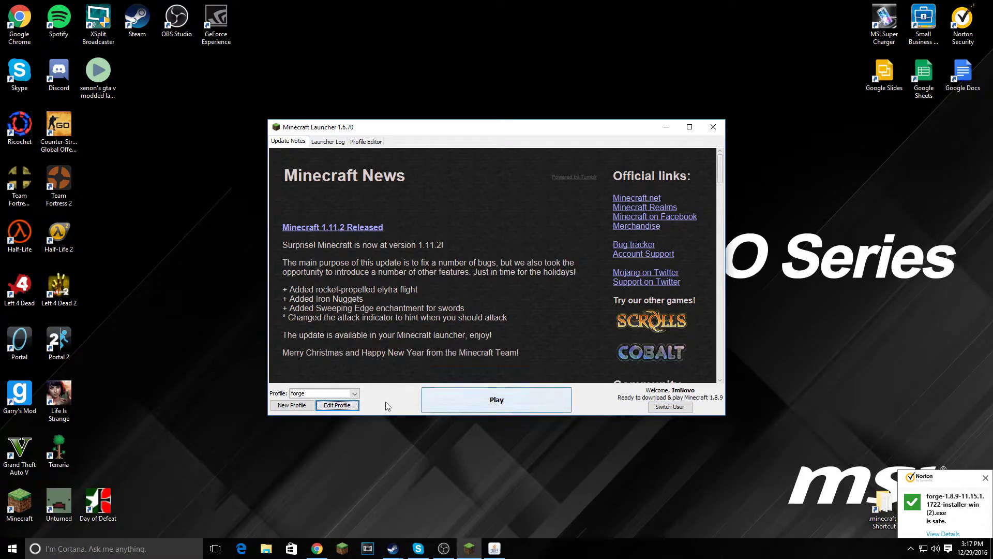
Step: Set the forge profile to release 1.8.9, save it, and launch the game once
left_click(346, 407)
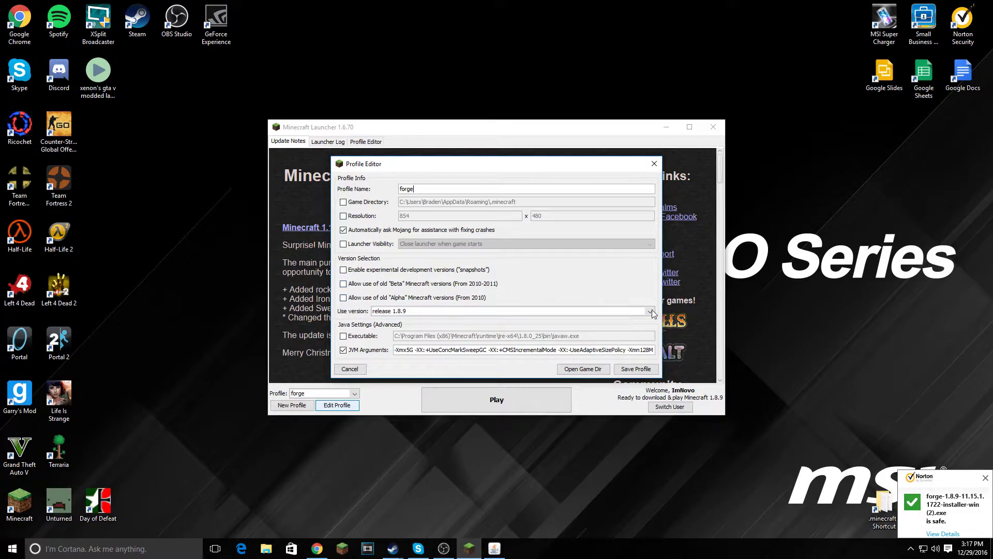
left_click(651, 312)
left_click(421, 322)
left_click(637, 369)
left_click(535, 400)
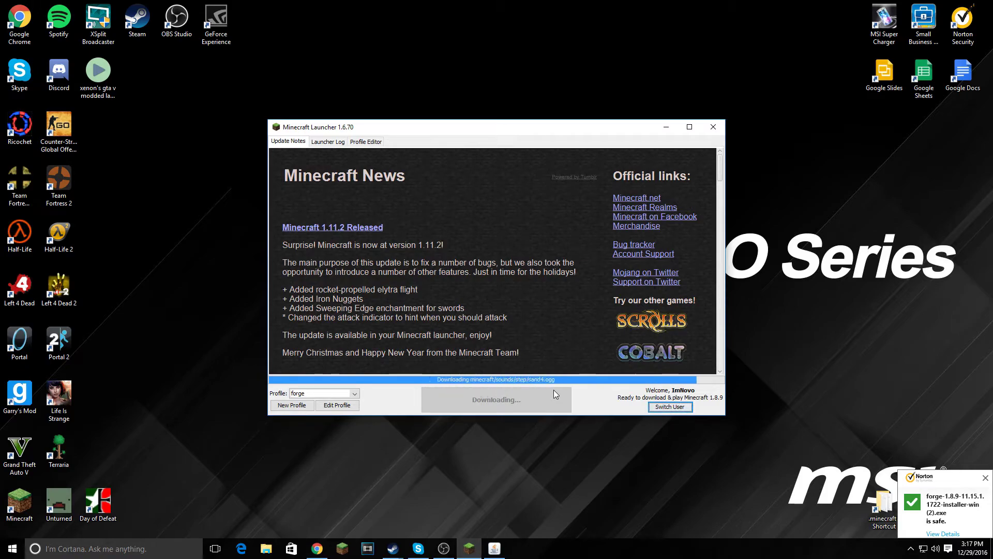
key("Return")
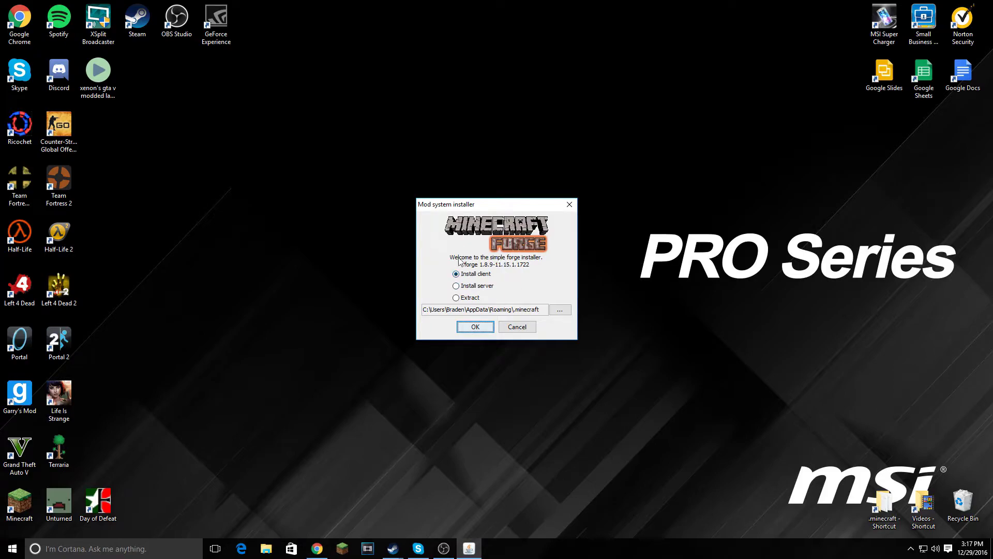
Step: Install the Forge 1.8.9-11.15.1.1722 client into the default .minecraft folder
left_click(484, 330)
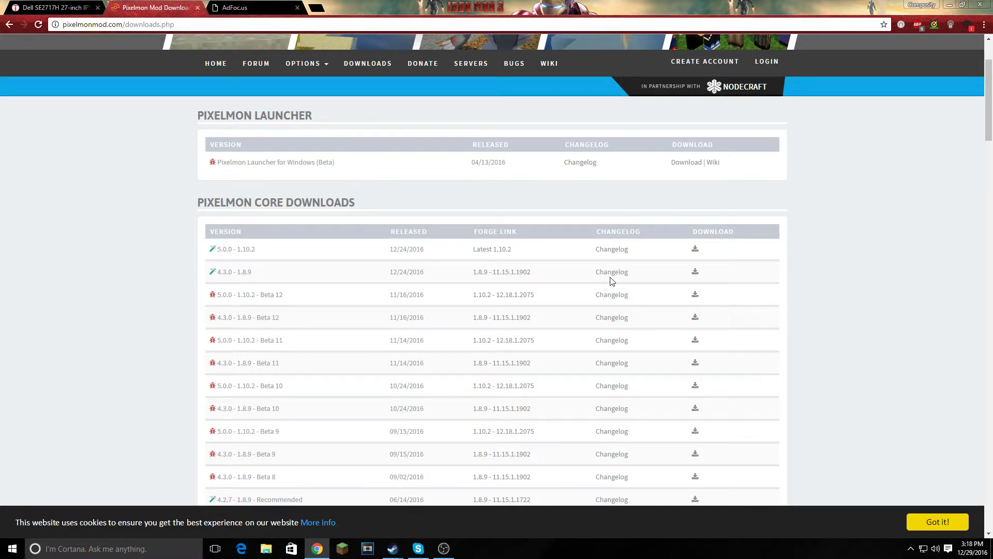
Step: Try the Pixelmon 4.3.0 for 1.8.9 download twice, then close the unreachable page
left_click(694, 274)
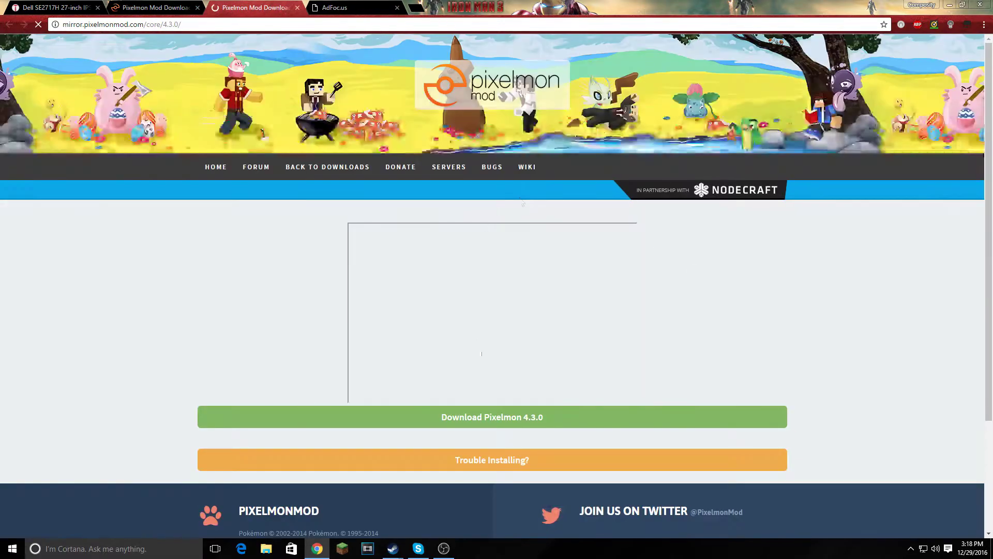
left_click(534, 422)
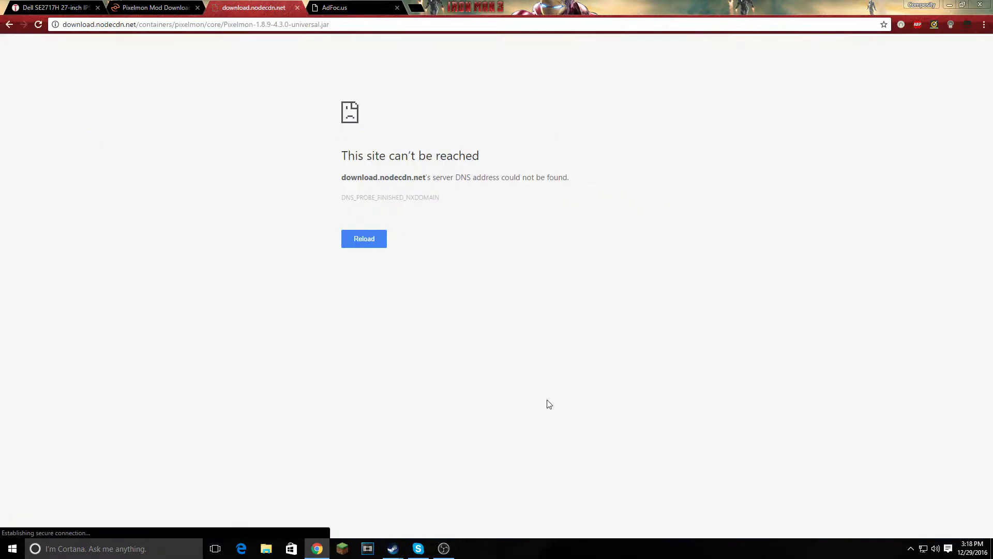
left_click(377, 239)
left_click(155, 7)
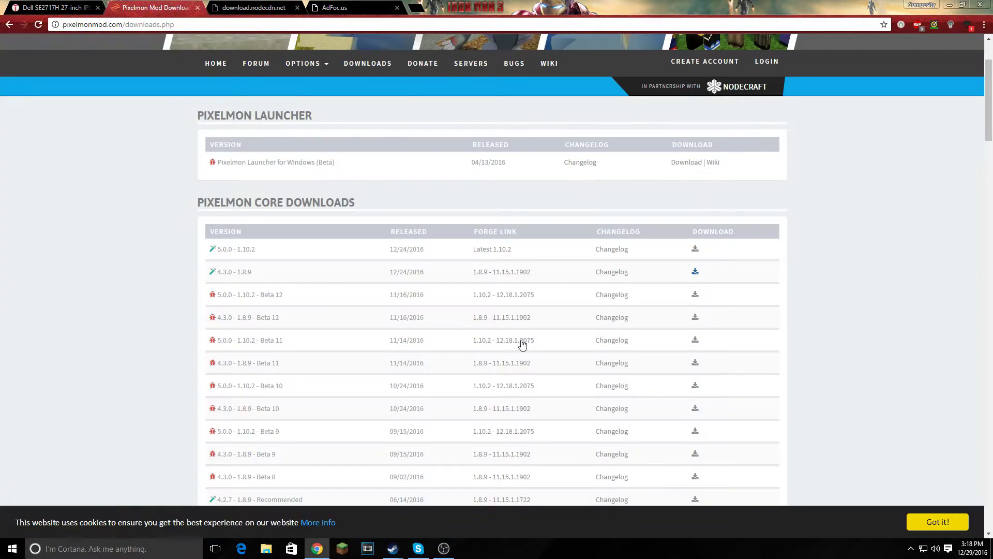
left_click(695, 273)
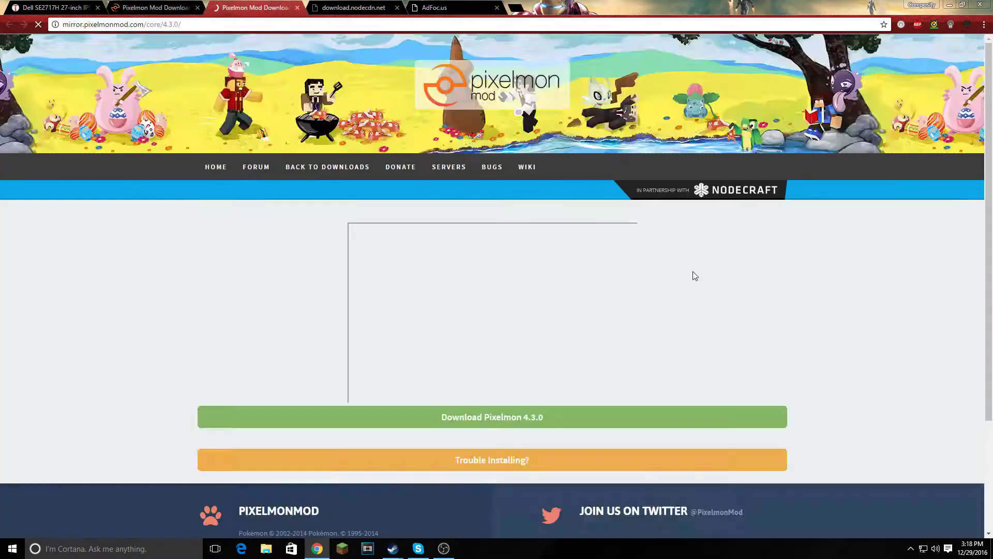
left_click(492, 423)
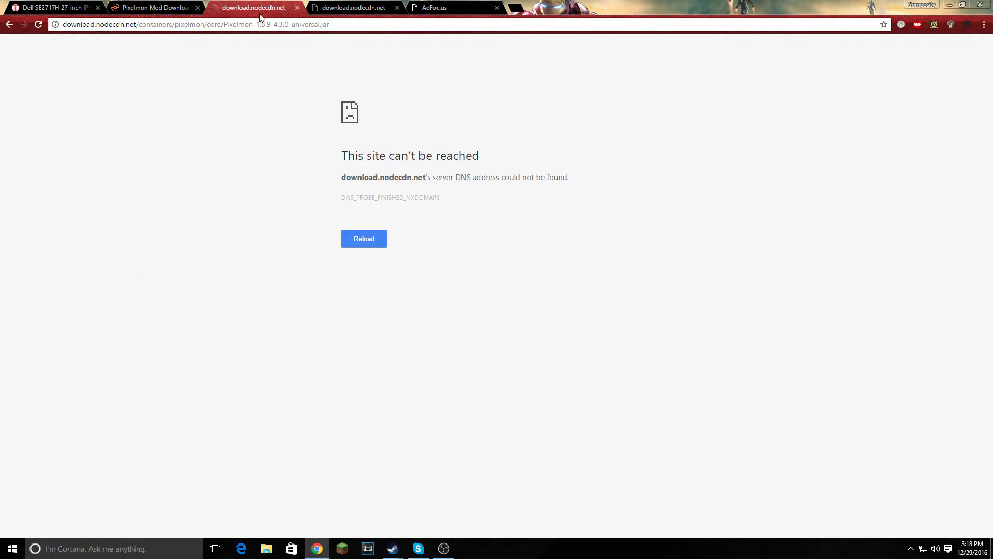
left_click(297, 9)
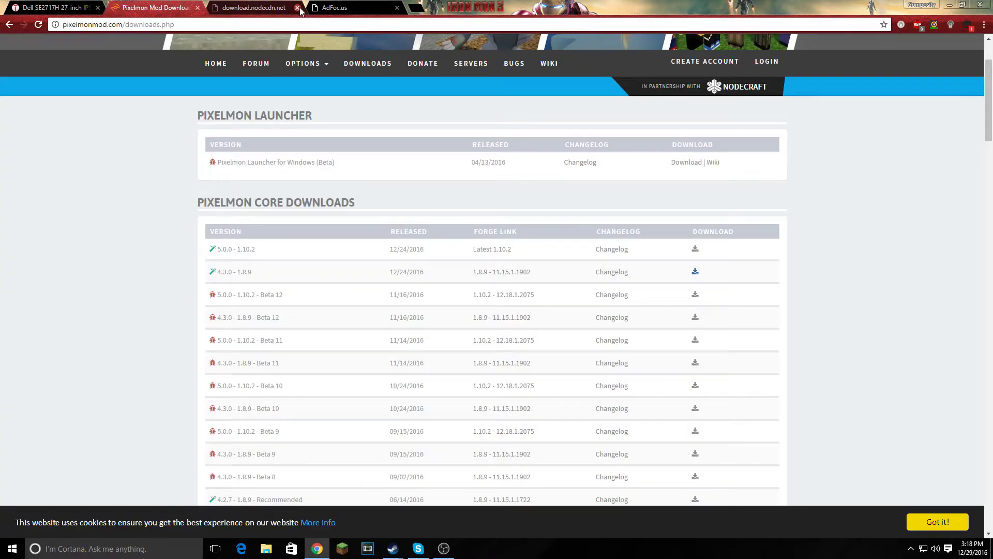
Step: Open Pixelmon-1.8.9-4.3.0-universal.jar from Chrome's downloads in WinRAR and go up to Downloads
left_click(984, 25)
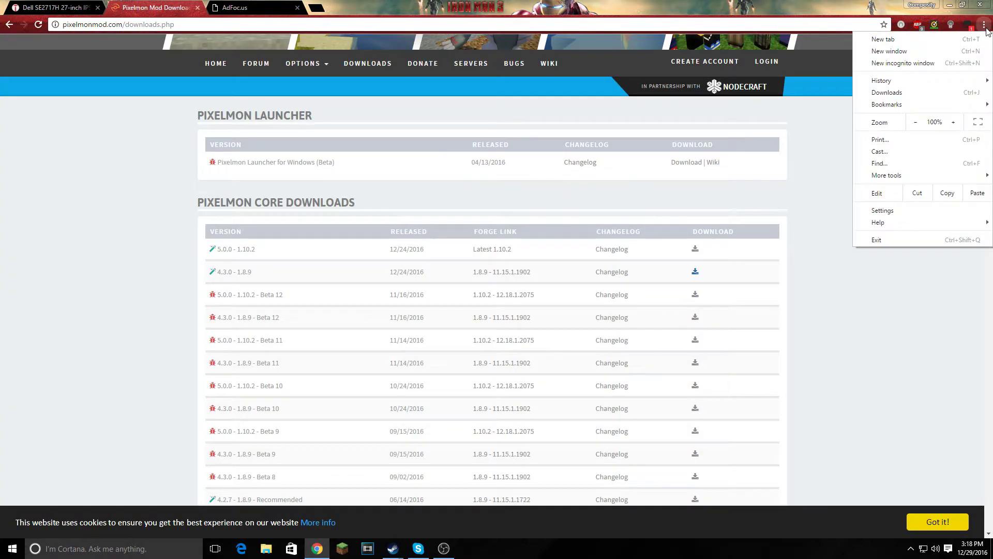
left_click(930, 92)
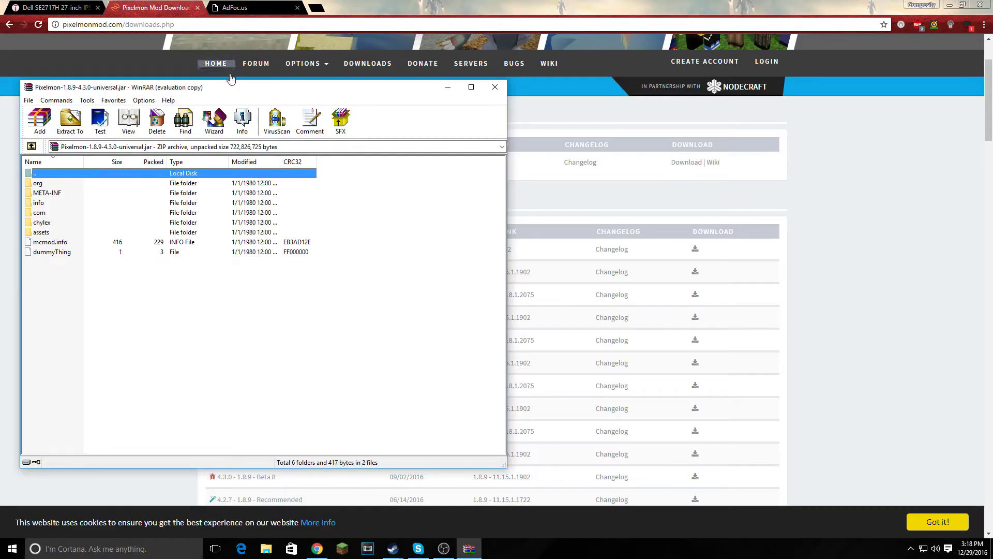
left_click_drag(173, 83, 404, 74)
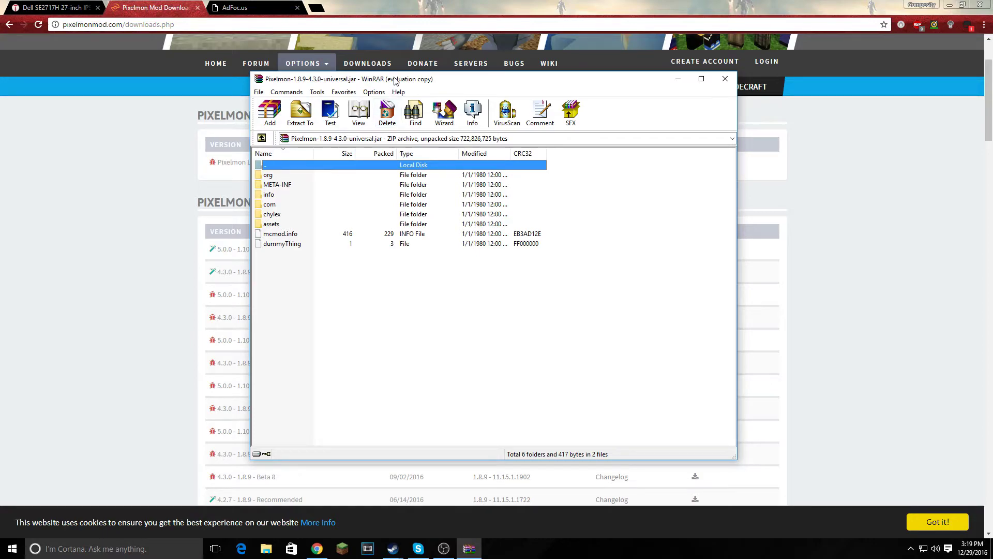
left_click_drag(397, 79, 475, 42)
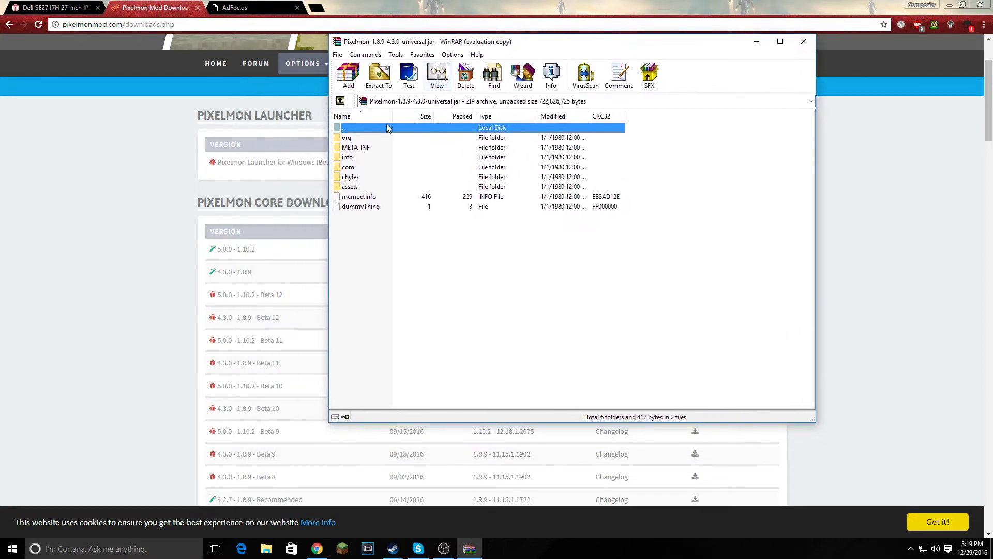
double_click(350, 129)
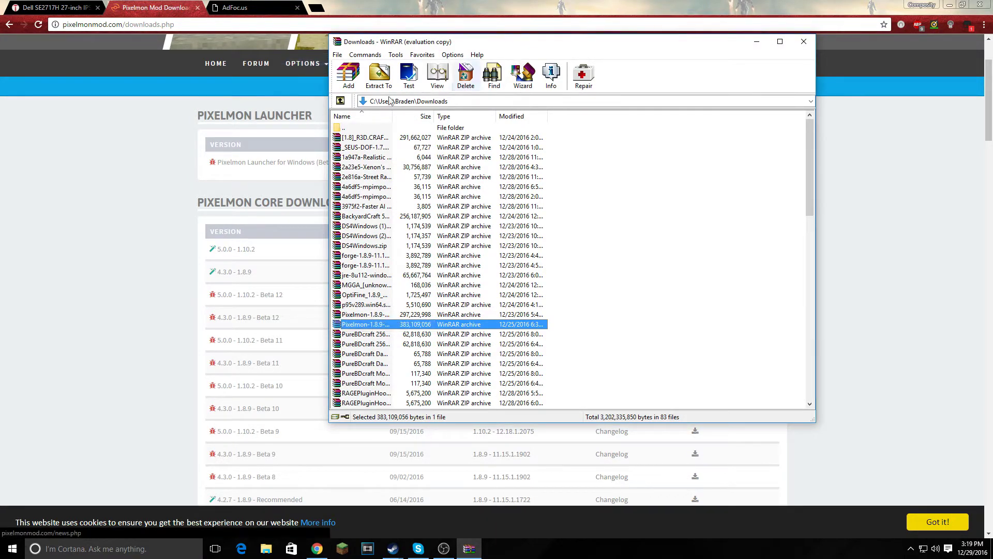
left_click(950, 7)
Step: Open the .minecraft game directory from the forge profile and enter its mods folder
left_click(950, 6)
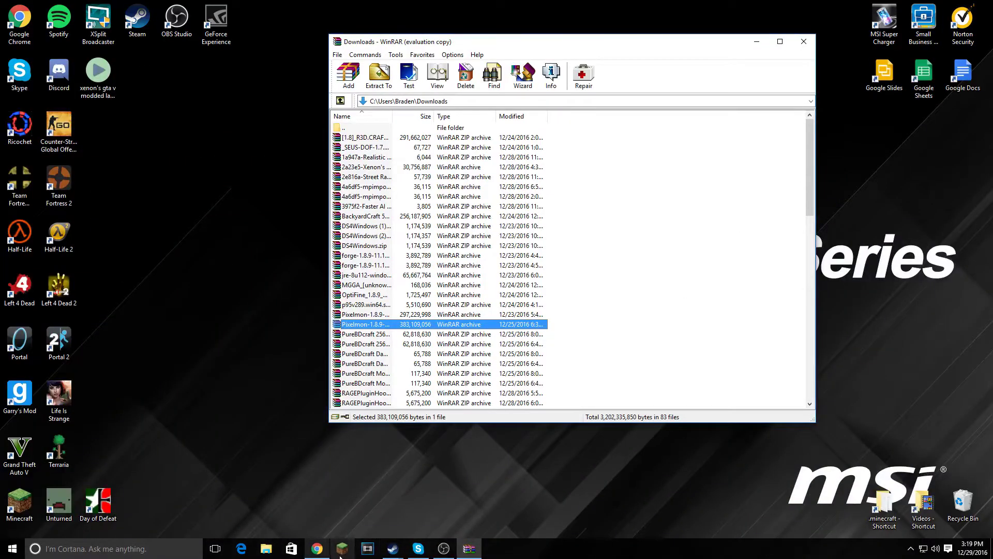
left_click_drag(494, 46, 688, 81)
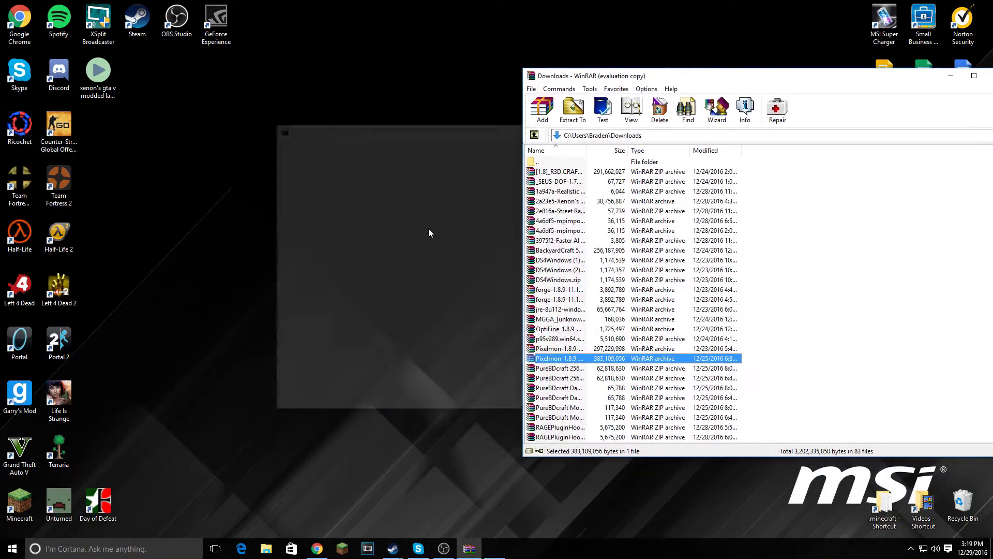
left_click(334, 405)
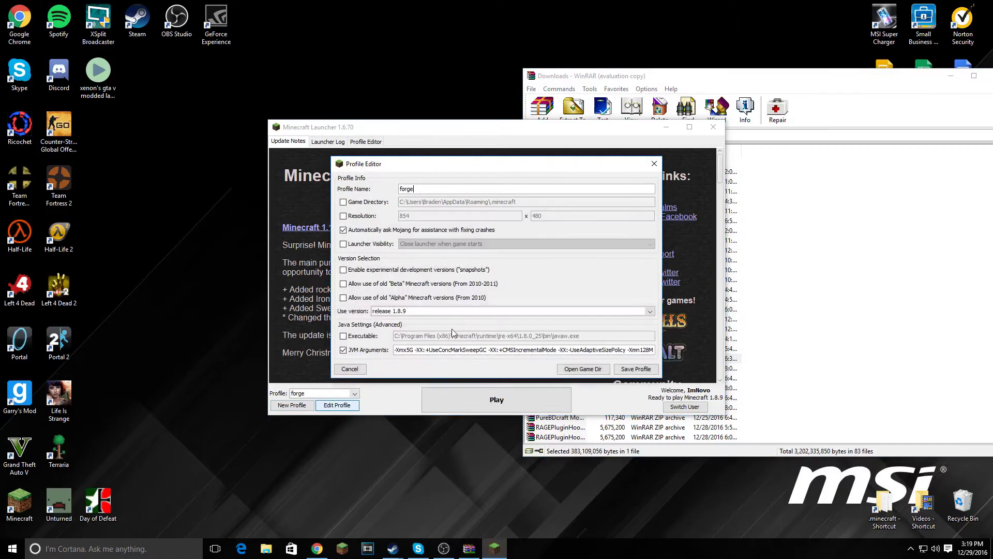
left_click(584, 369)
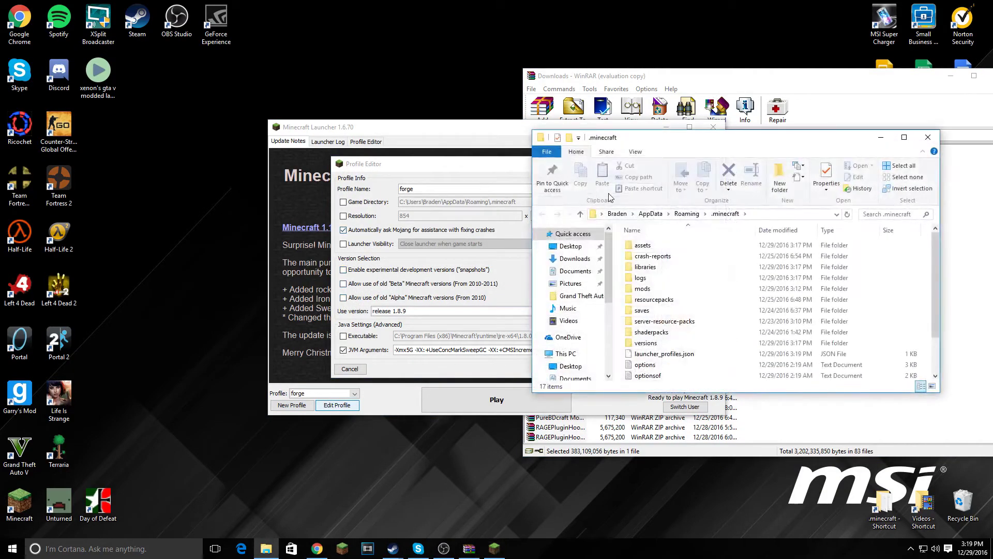
double_click(651, 288)
Step: Close the Profile Editor and minimize Minecraft Launcher
left_click(436, 134)
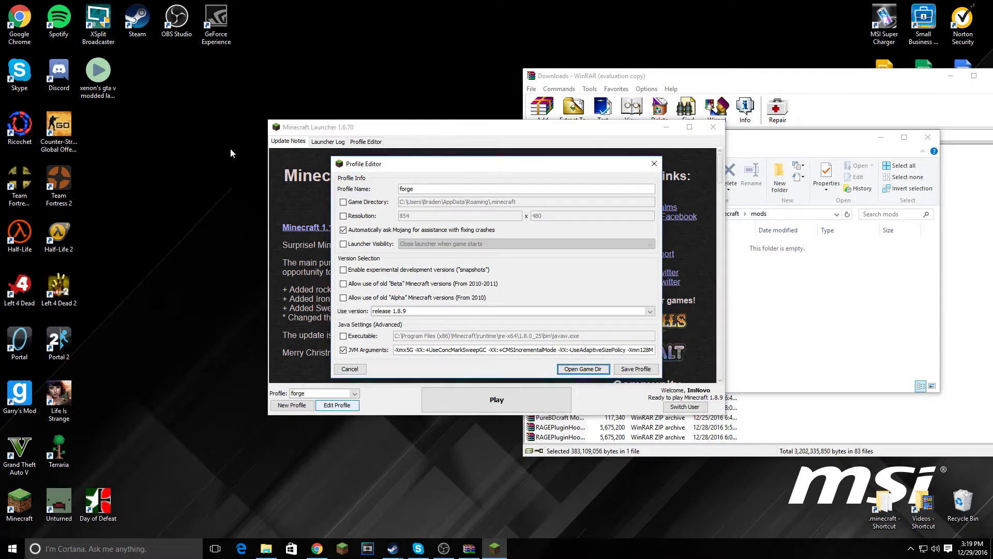
left_click(649, 166)
left_click(666, 127)
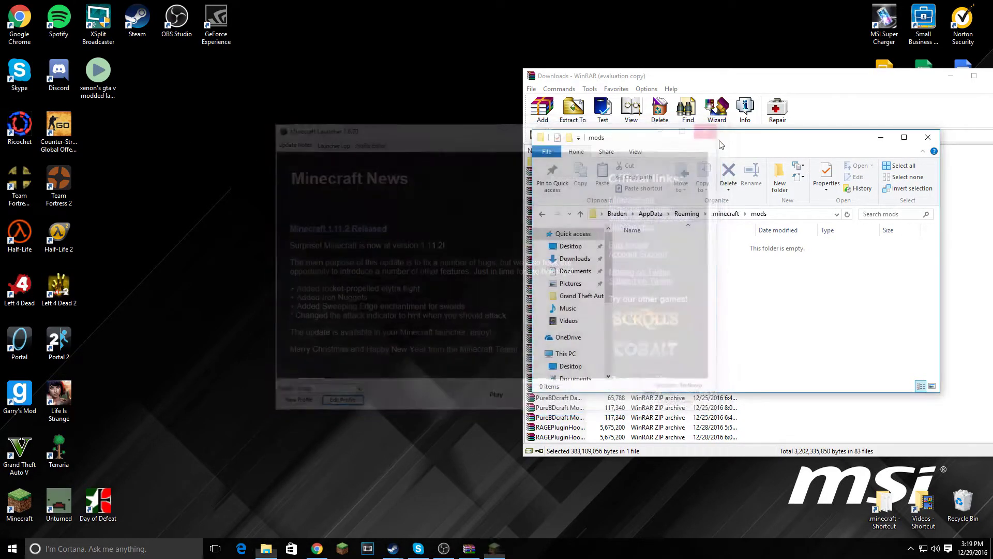
Step: Copy the Pixelmon-1.8.9-4.3.0-universal jar from WinRAR's Downloads list into the mods folder
left_click_drag(739, 146, 309, 156)
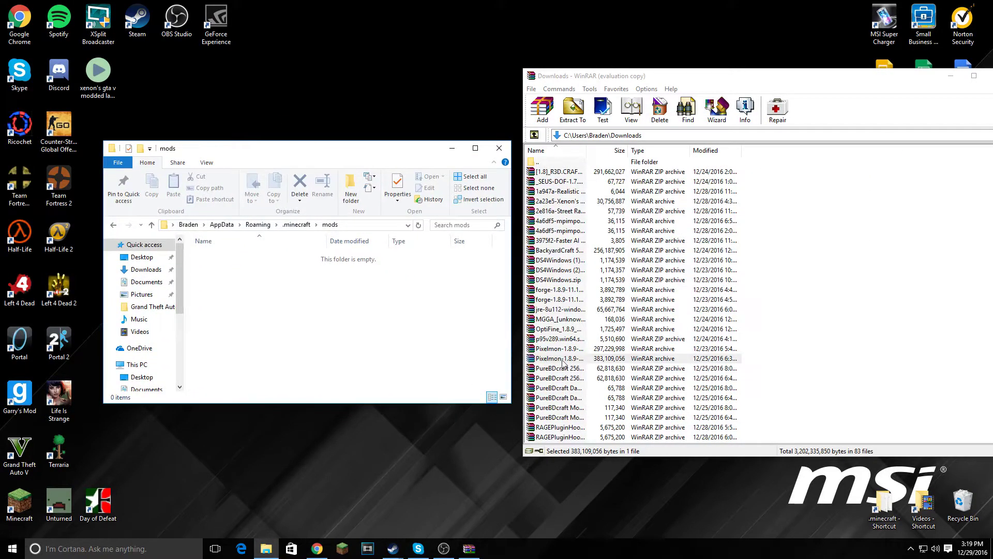
left_click(576, 360)
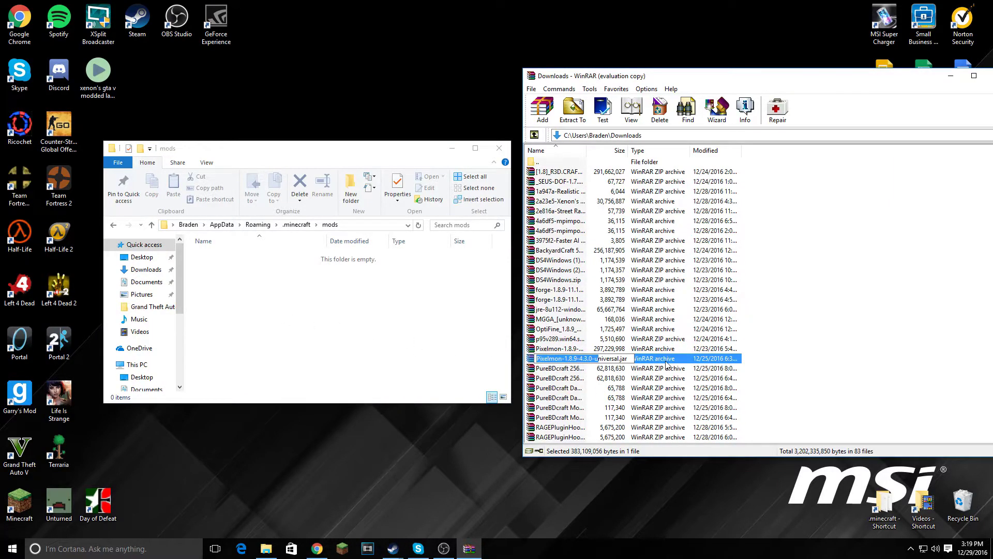
left_click(264, 310)
key("ctrl+v")
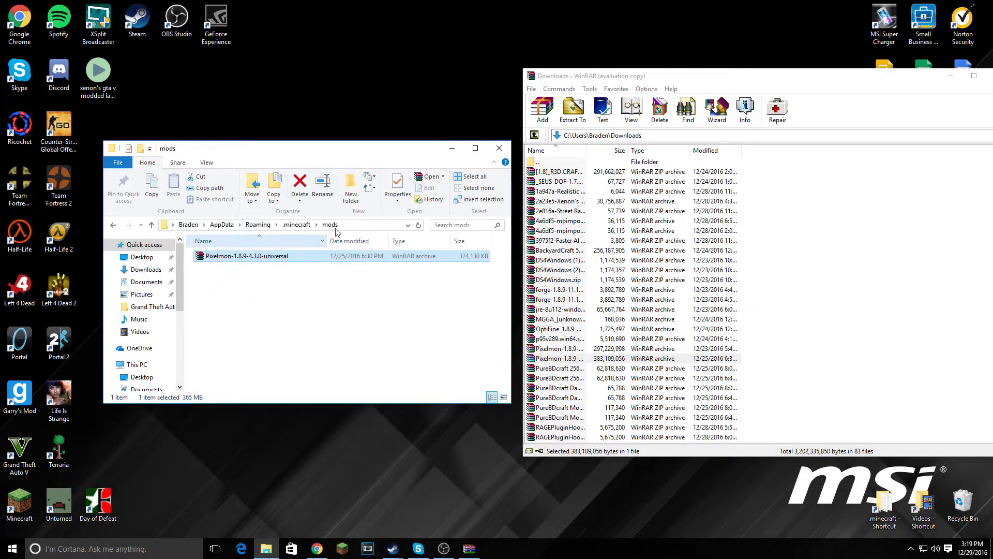
Step: Close the mods folder window and WinRAR
left_click(500, 148)
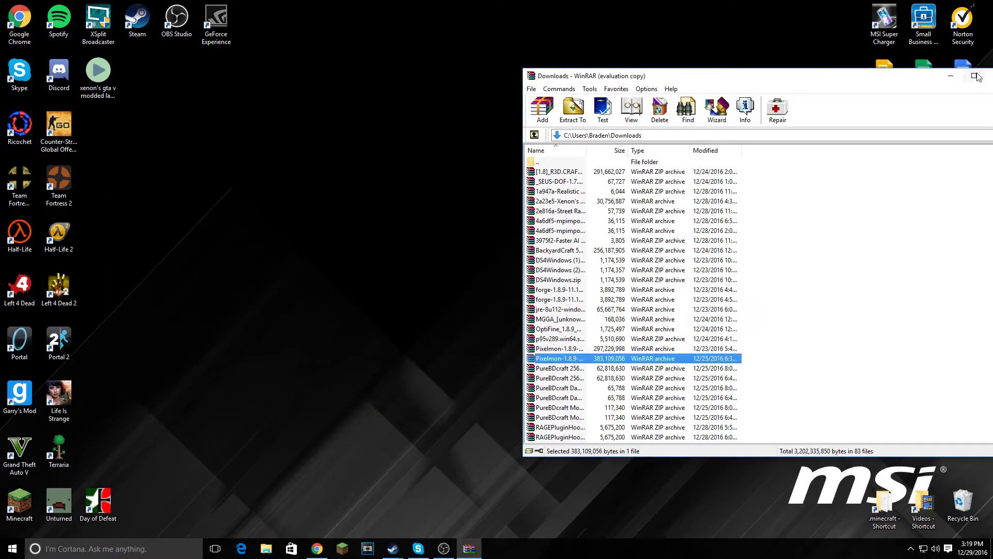
left_click_drag(934, 78, 784, 77)
left_click(859, 75)
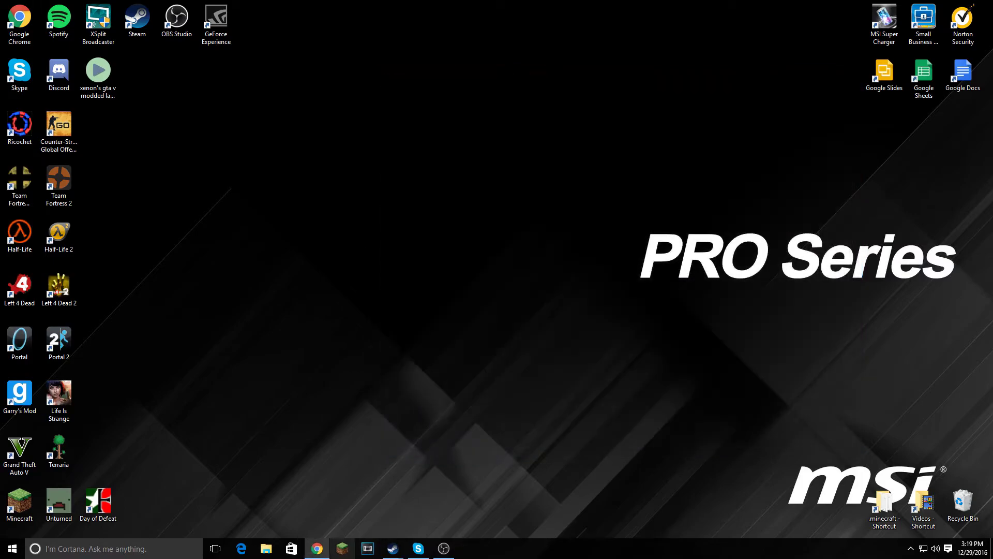
Step: Set the forge profile to 1.8.9-forge1.8.9-11.15.1.1722, save it, and launch it
mouse_move(409, 542)
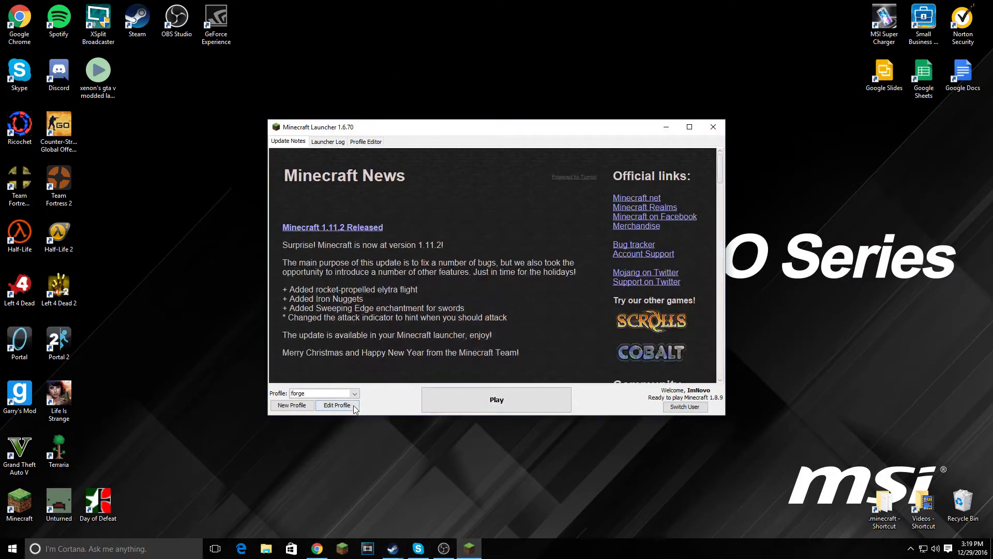
left_click(353, 394)
left_click(340, 412)
left_click(337, 405)
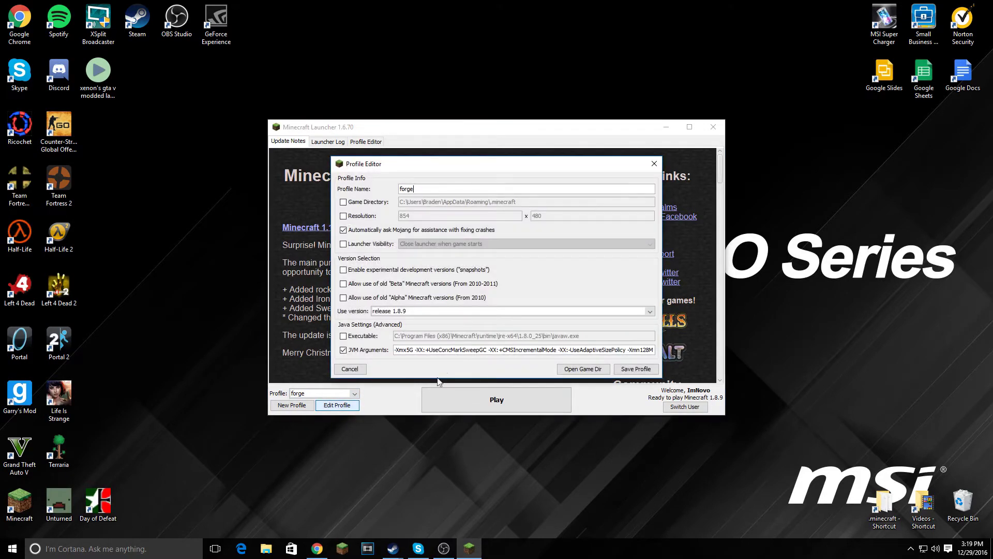
left_click(643, 311)
scroll(513, 356, "down", 5)
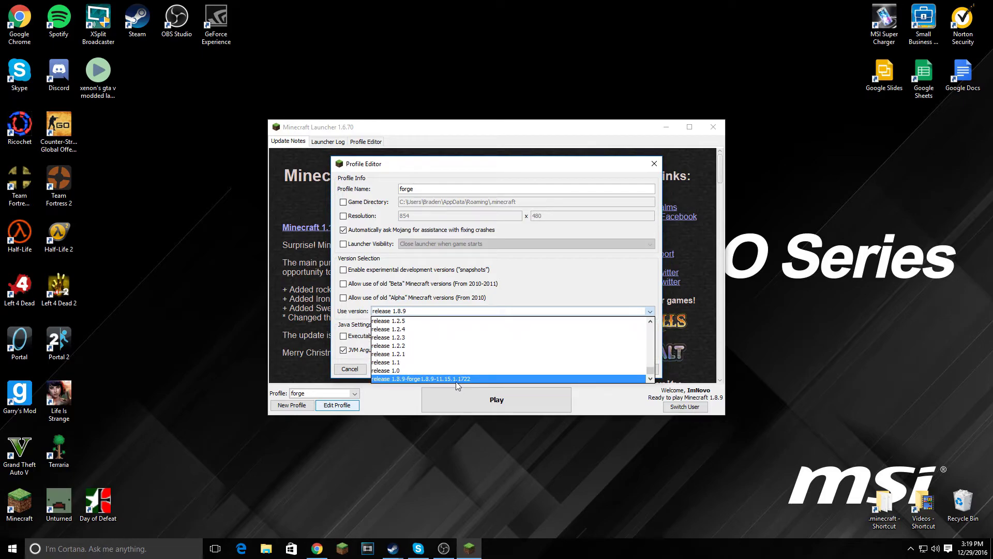
left_click(455, 379)
left_click(637, 369)
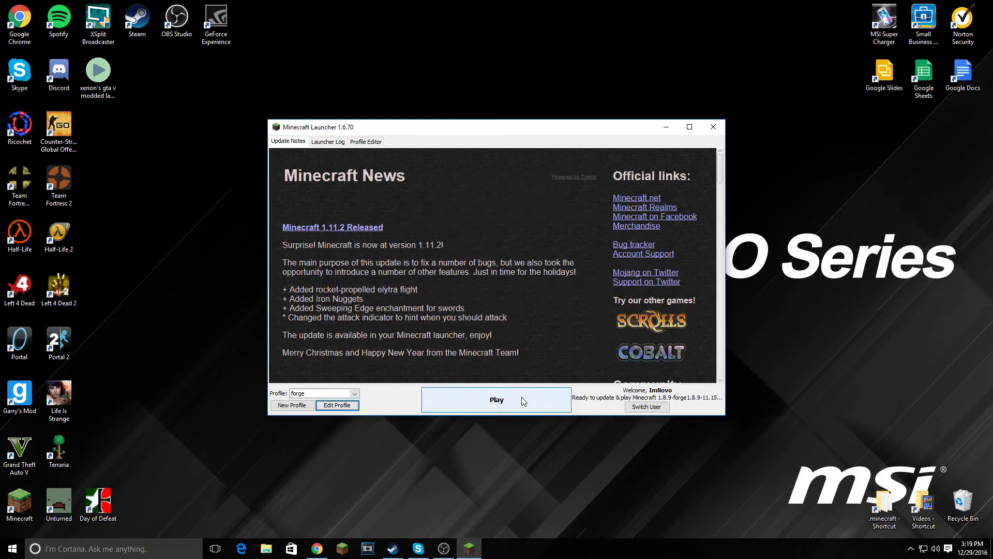
left_click(522, 396)
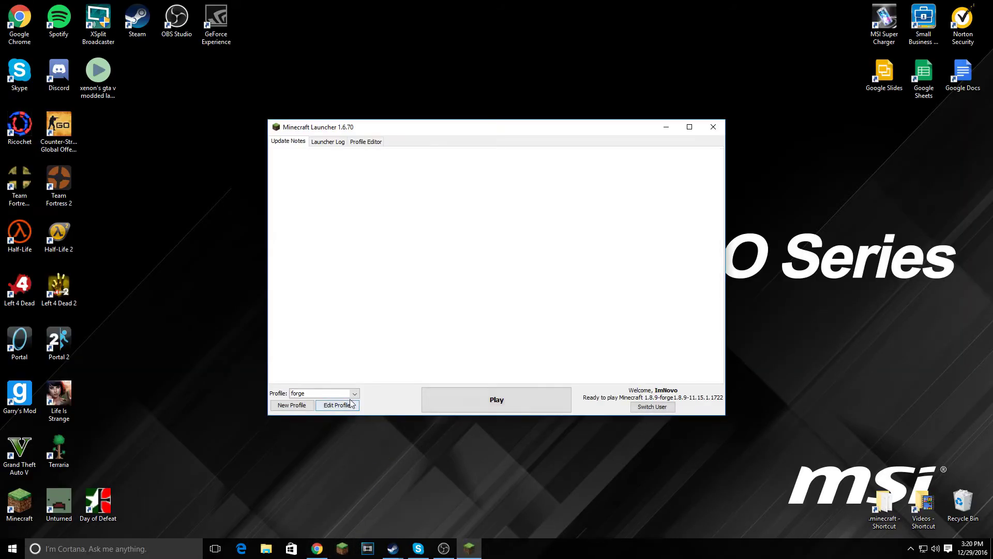
left_click(354, 394)
left_click(354, 396)
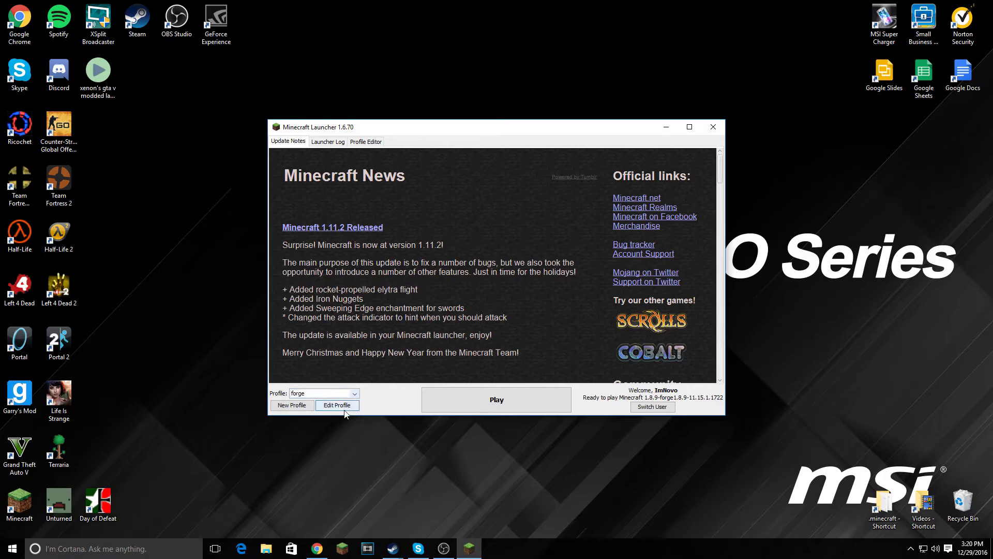
left_click(347, 407)
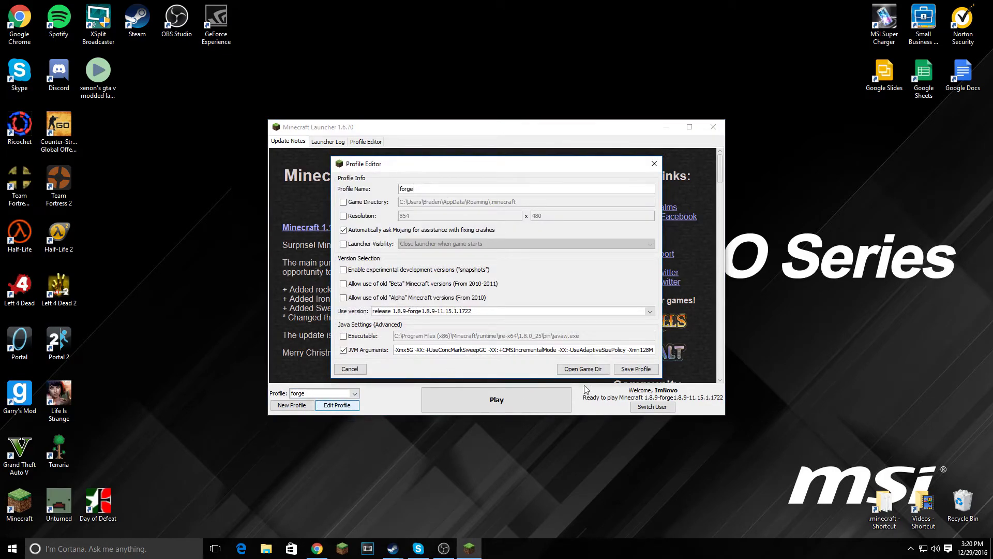
left_click(344, 350)
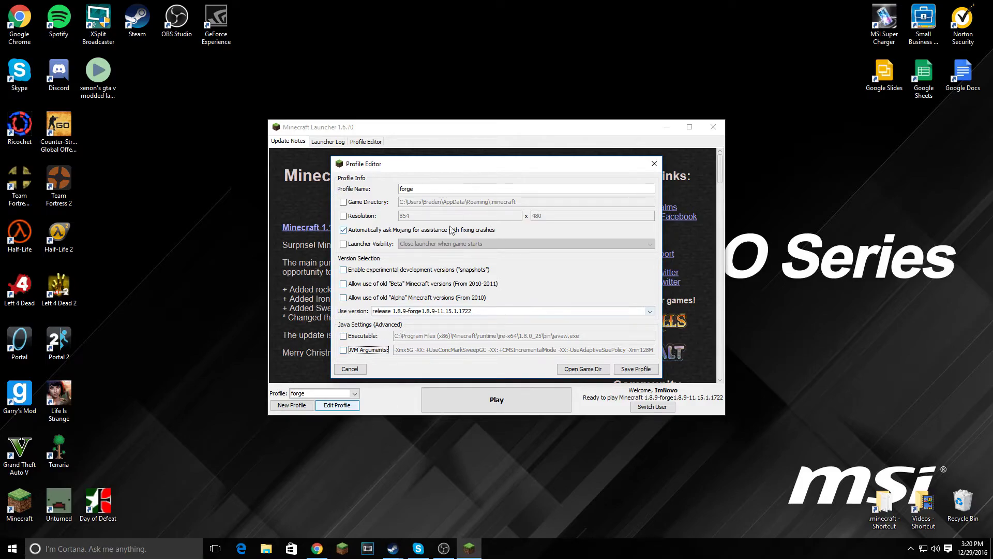
left_click(343, 350)
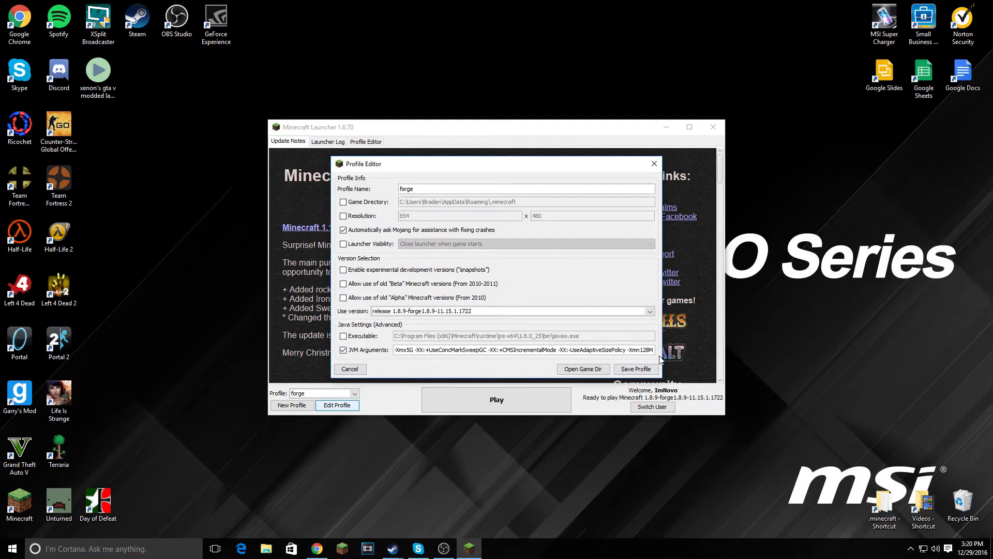
left_click(636, 369)
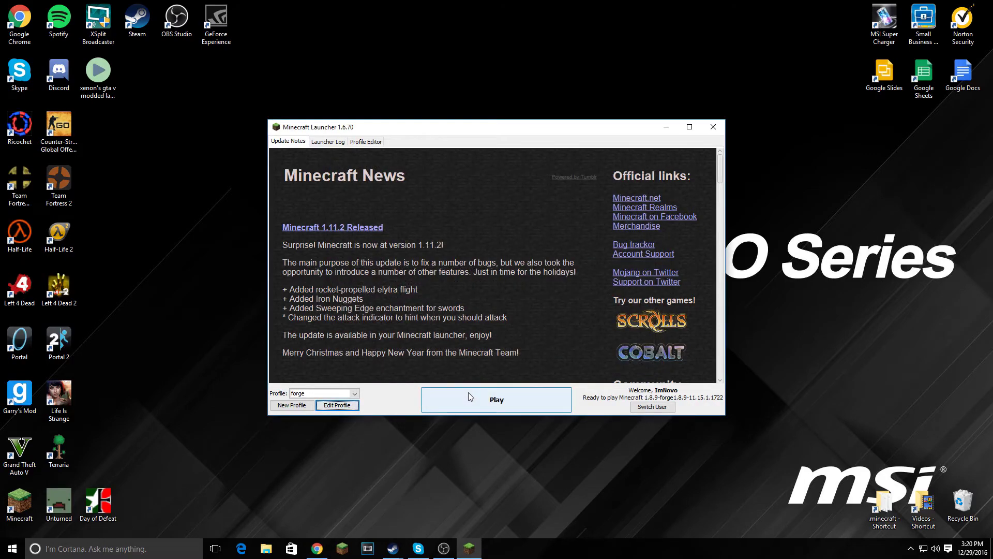
Step: Launch the forge profile and make the Minecraft window full screen while Forge loads
left_click(469, 394)
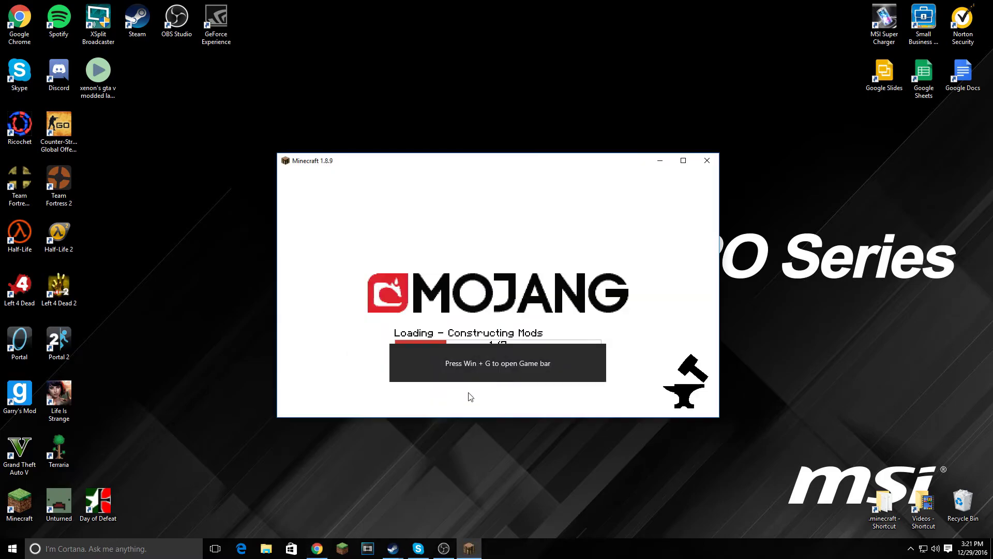
key("super+Up")
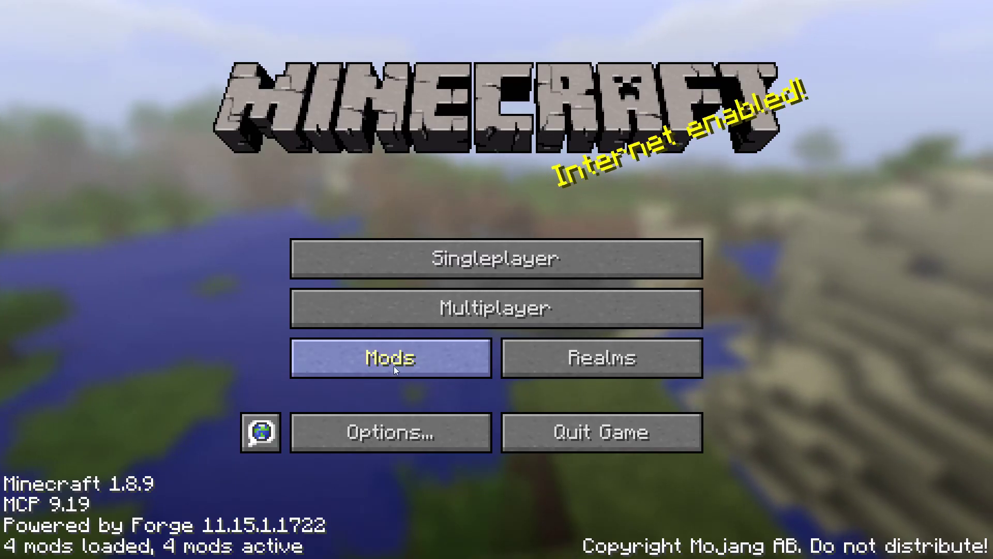
Step: Verify Pixelmon 4.3.0 in the Mods list, then select PokePact in the Multiplayer server list
left_click(393, 365)
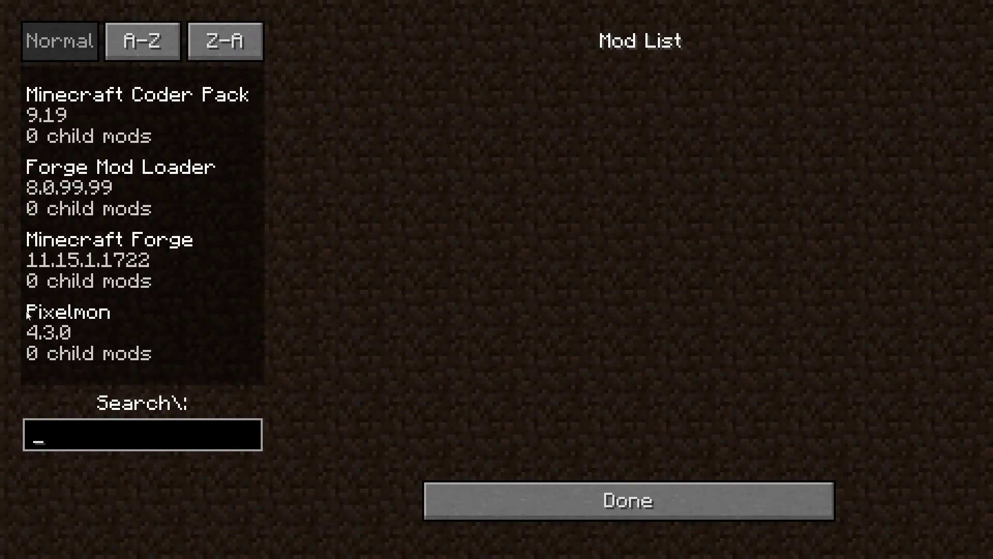
left_click(537, 498)
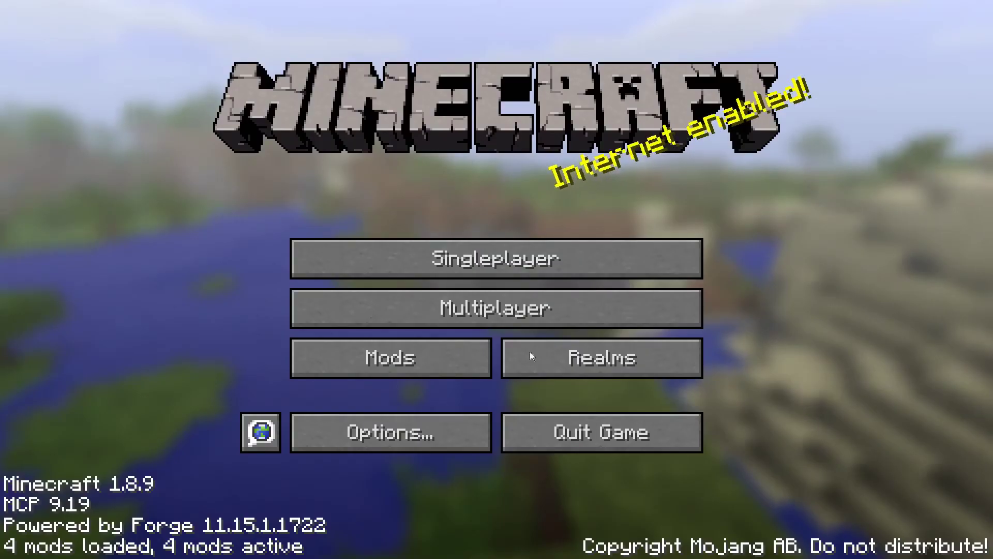
left_click(516, 308)
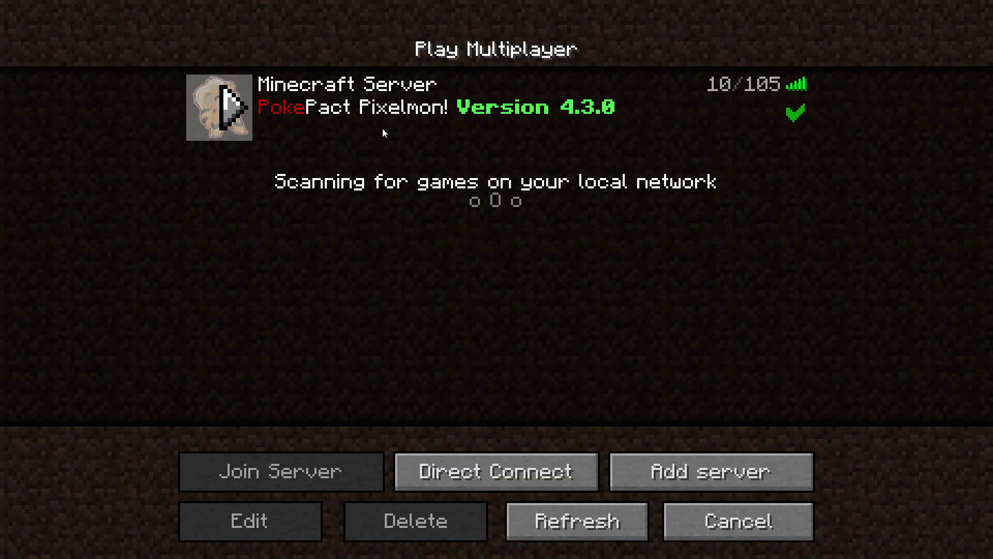
left_click(372, 105)
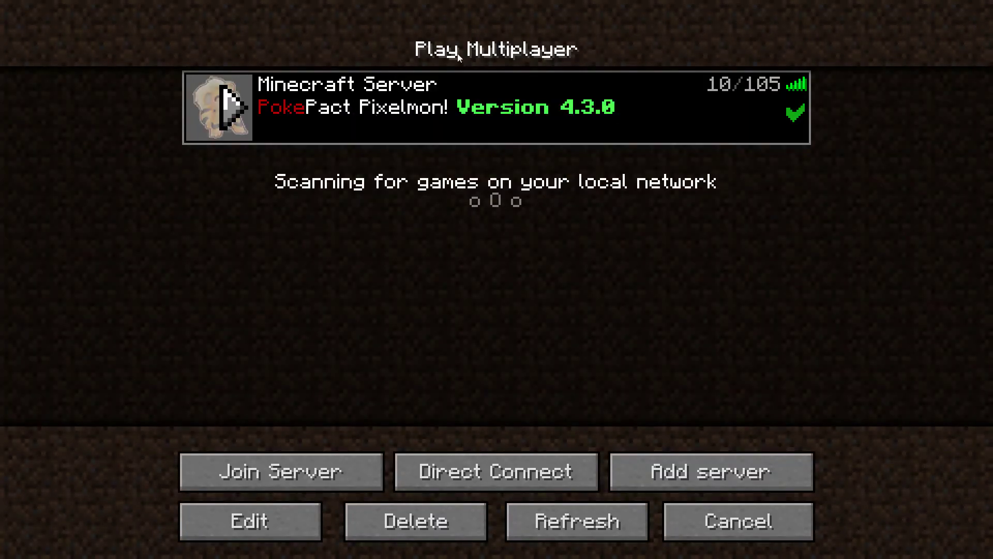
Step: Join the PokePact Pixelmon server and, once the world loads, open the Game menu
key("Return")
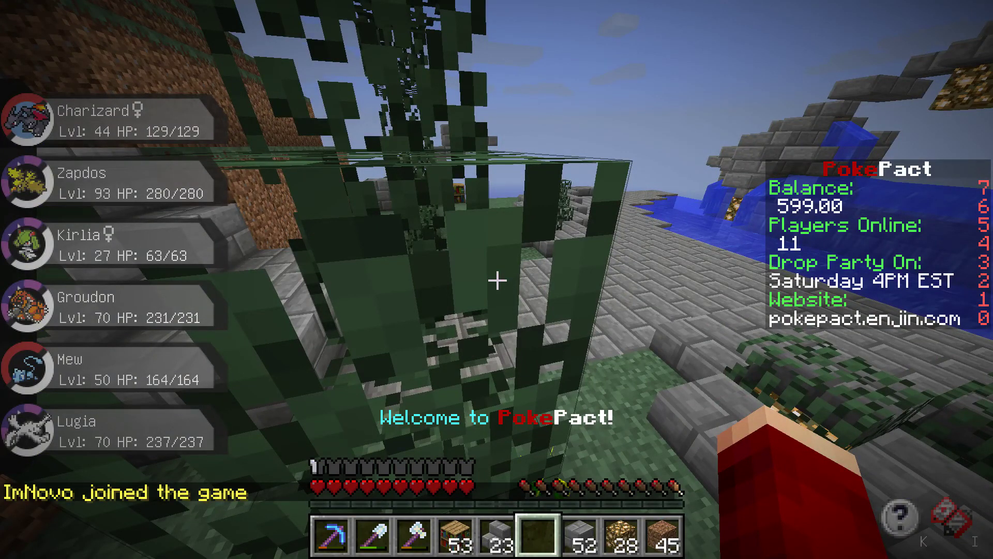
key("Escape")
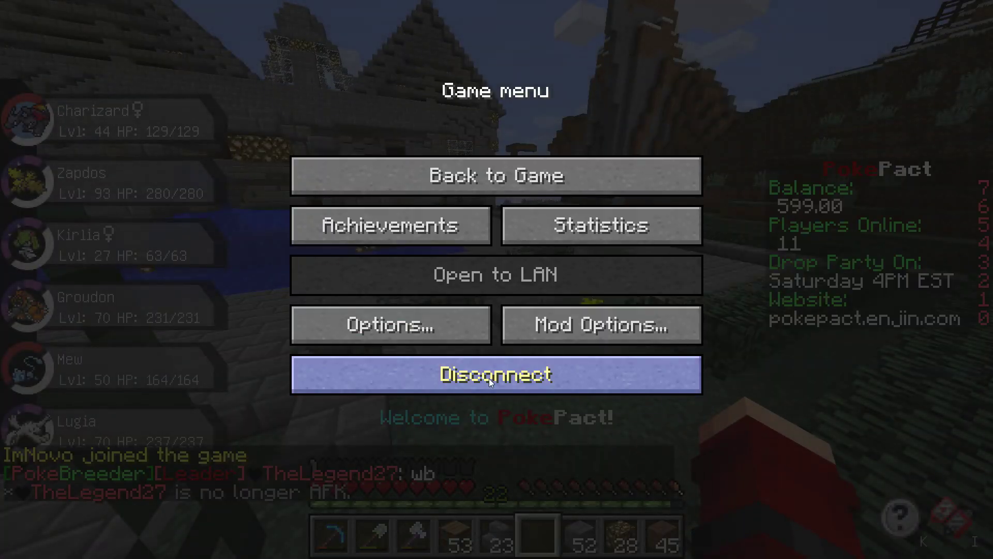